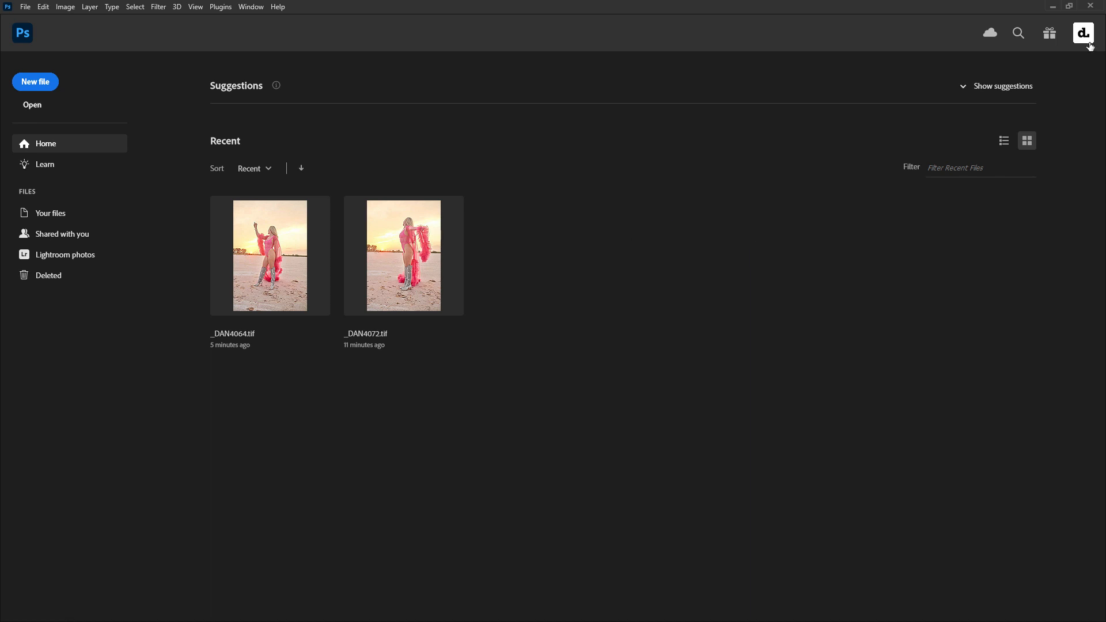
Quit Photoshop, then install the Luminar Neo 1.12.2 update and launch it once, skipping the database backup.
left_click(1090, 6)
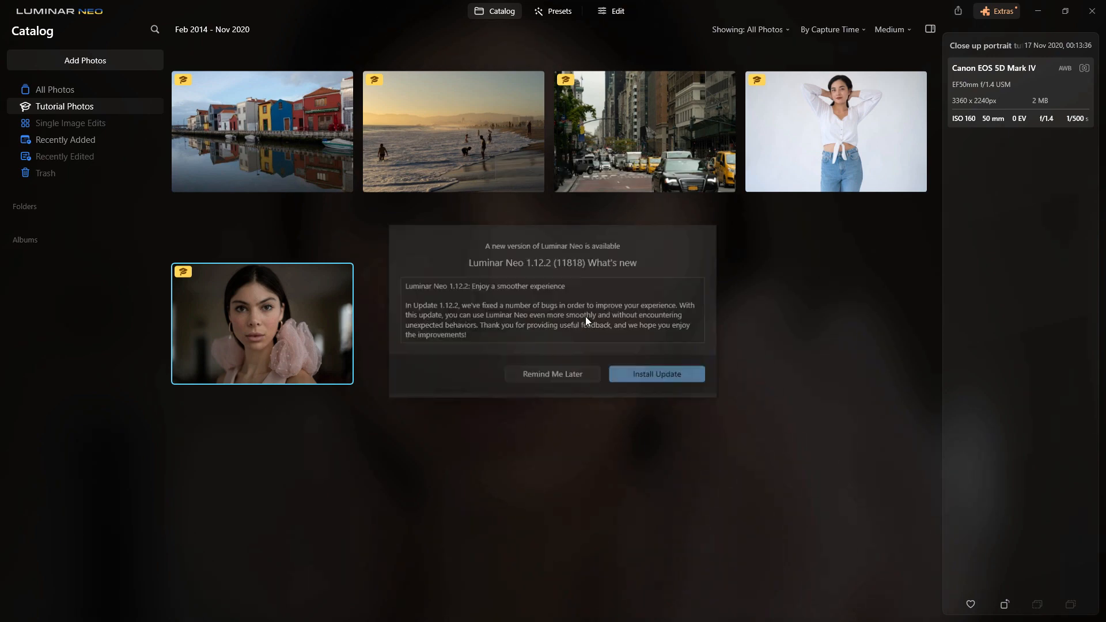
left_click(635, 378)
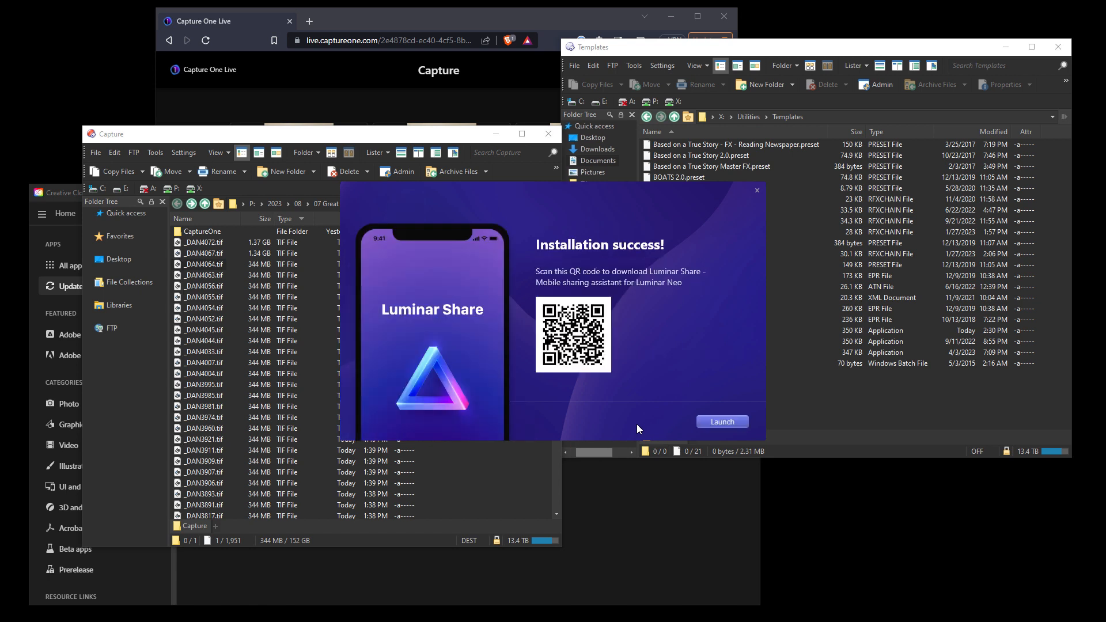
left_click(713, 423)
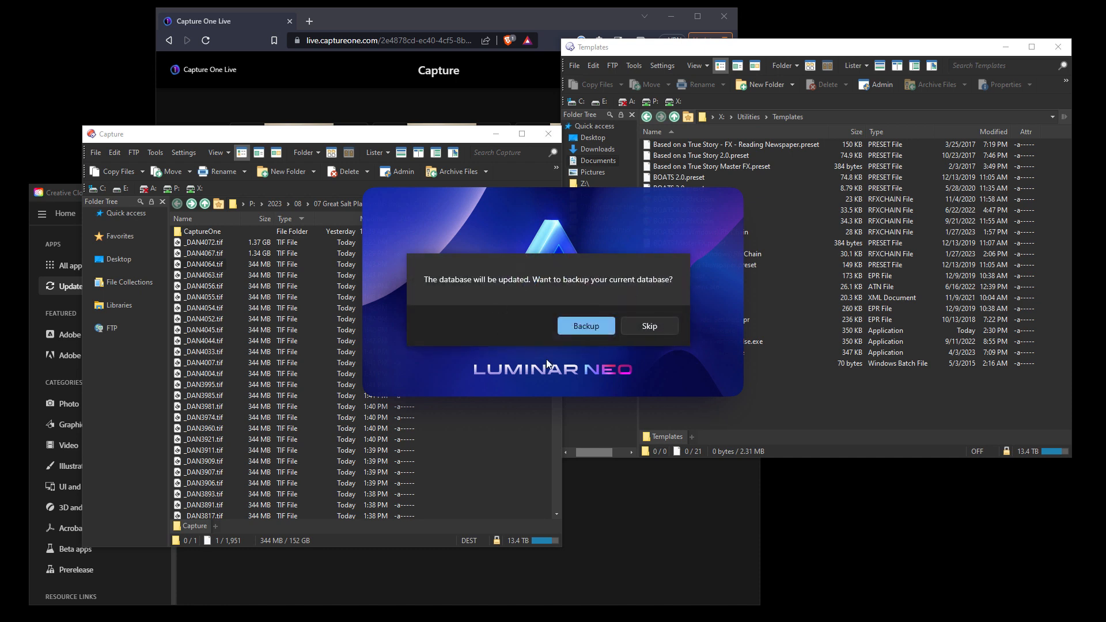
left_click(628, 329)
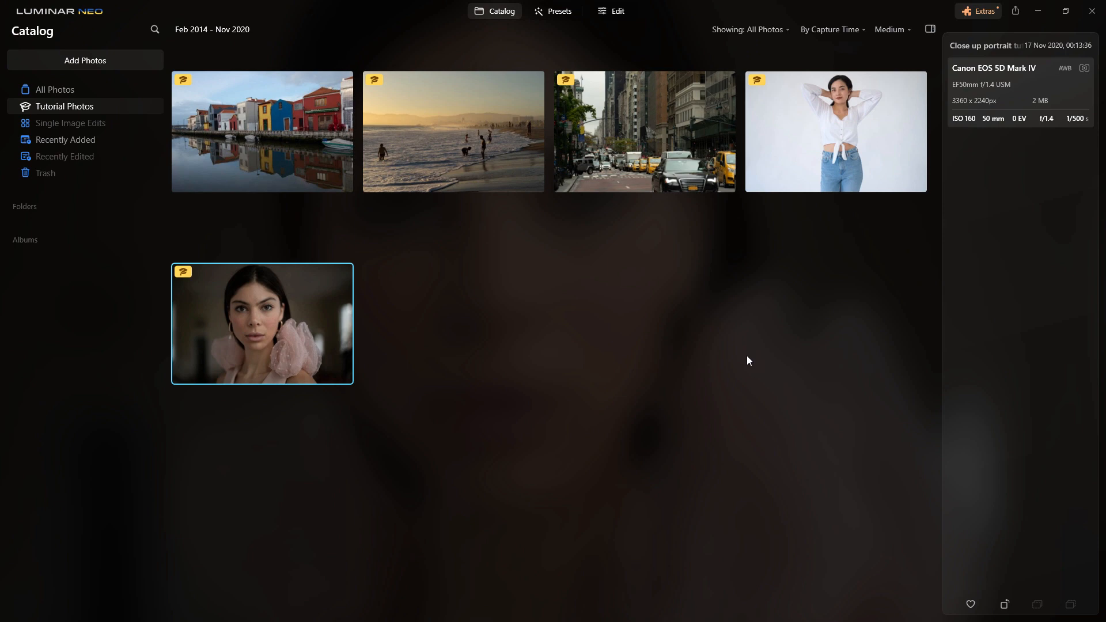
left_click(1091, 14)
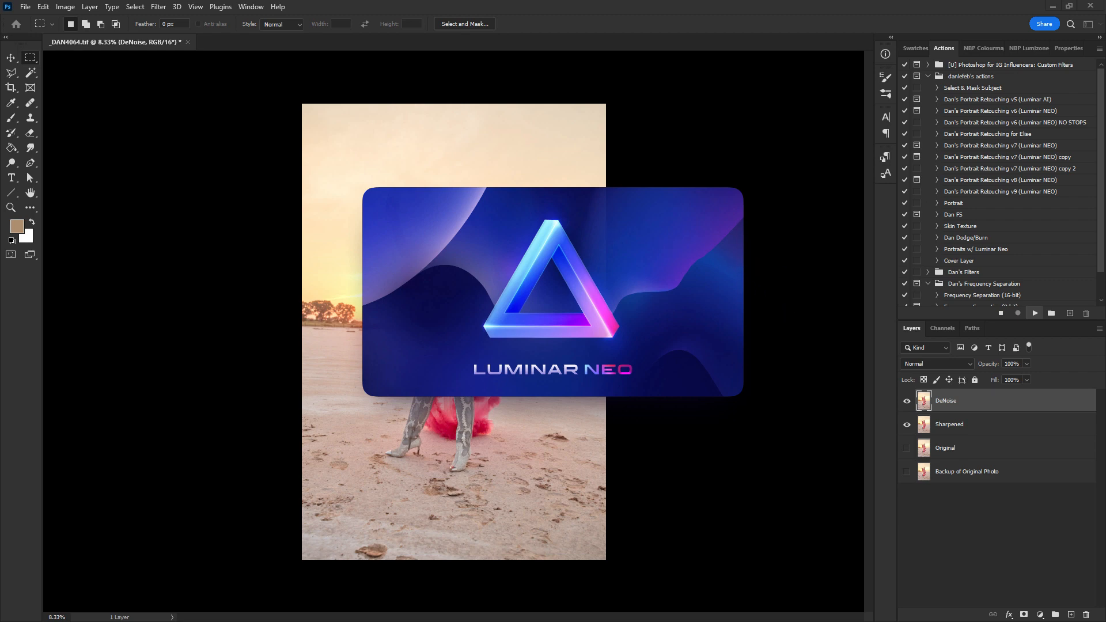
Force the stalled Luminar Neo process to end using Task Manager.
key("ctrl+shift+Escape")
left_click(519, 208)
right_click(517, 210)
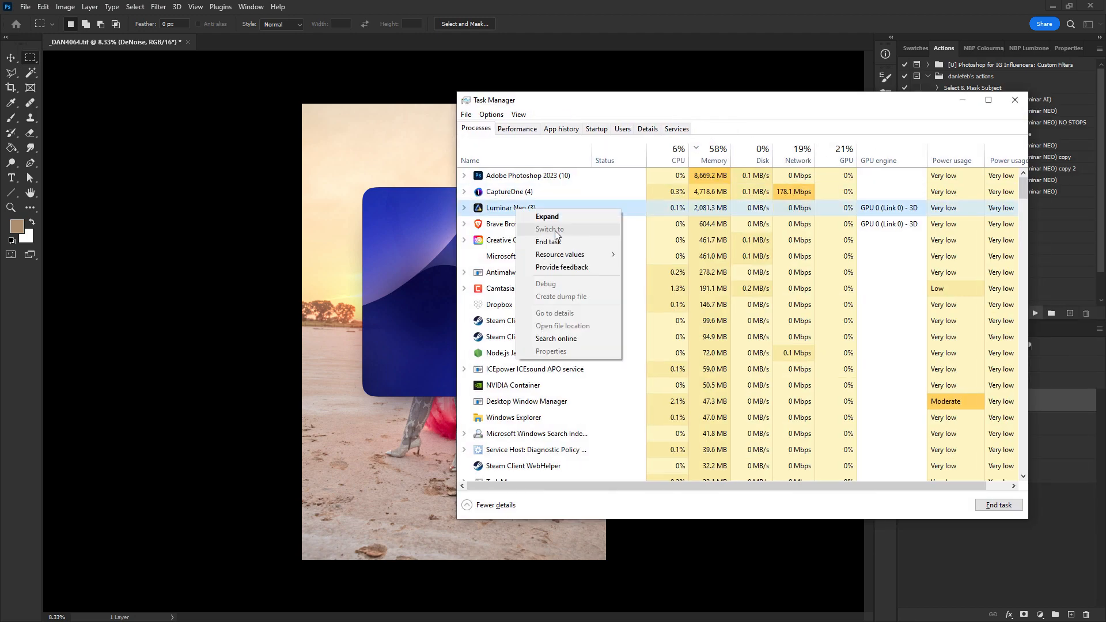
left_click(552, 242)
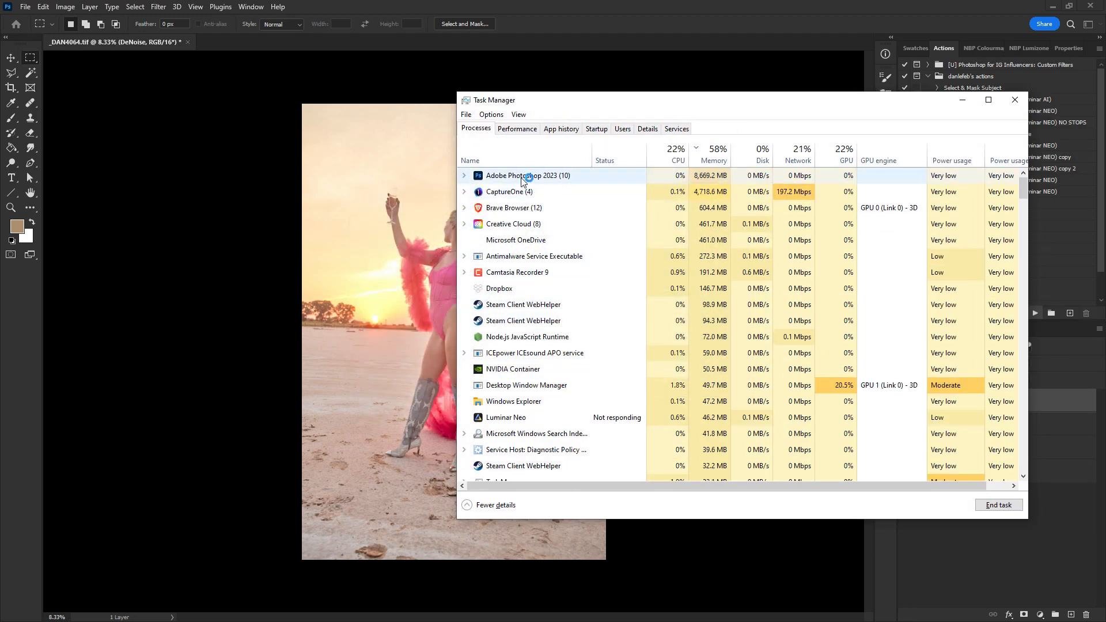
Try to end the Adobe Photoshop 2023 task and dismiss the alert in Photoshop.
right_click(523, 179)
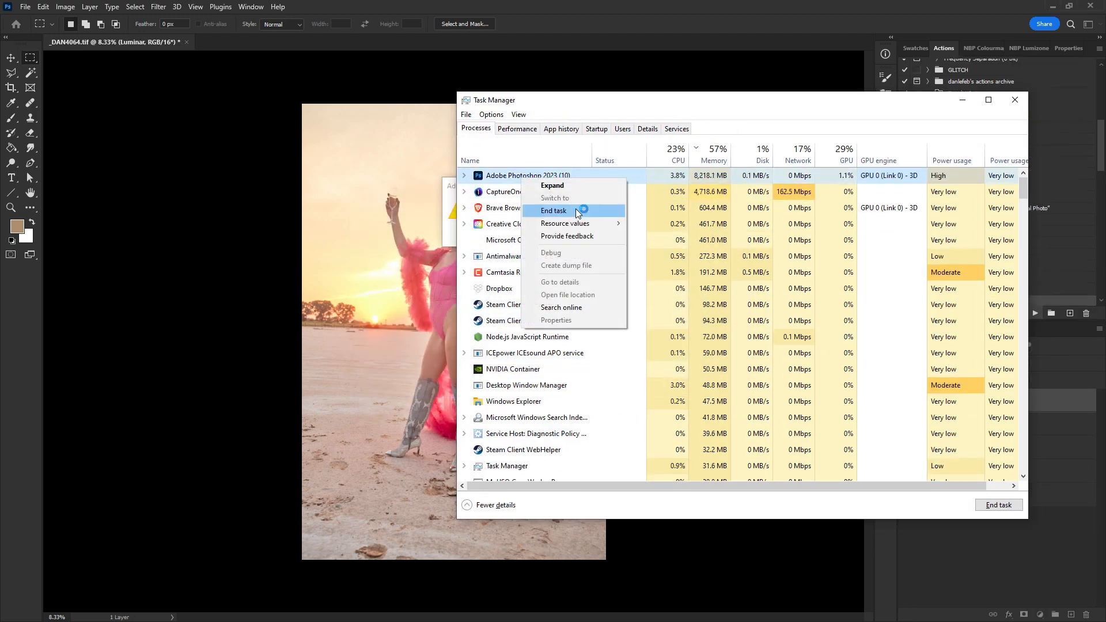
left_click(576, 211)
left_click(567, 235)
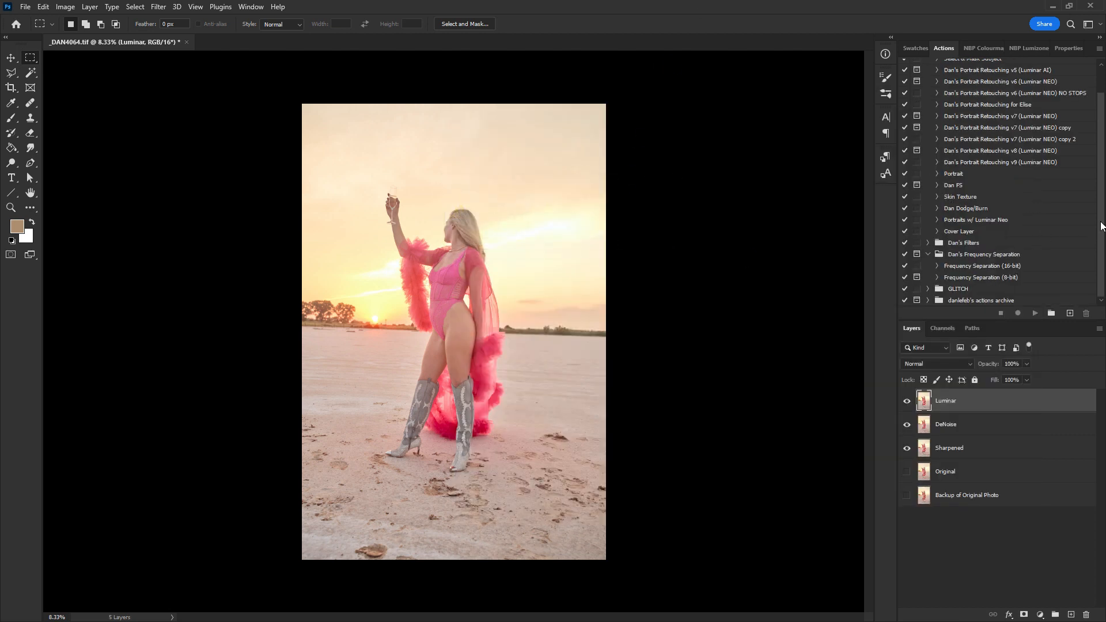
Delete the Luminar Neo step from the Portrait Retouching v9 action.
scroll(1100, 219, "up", 1)
left_click(937, 175)
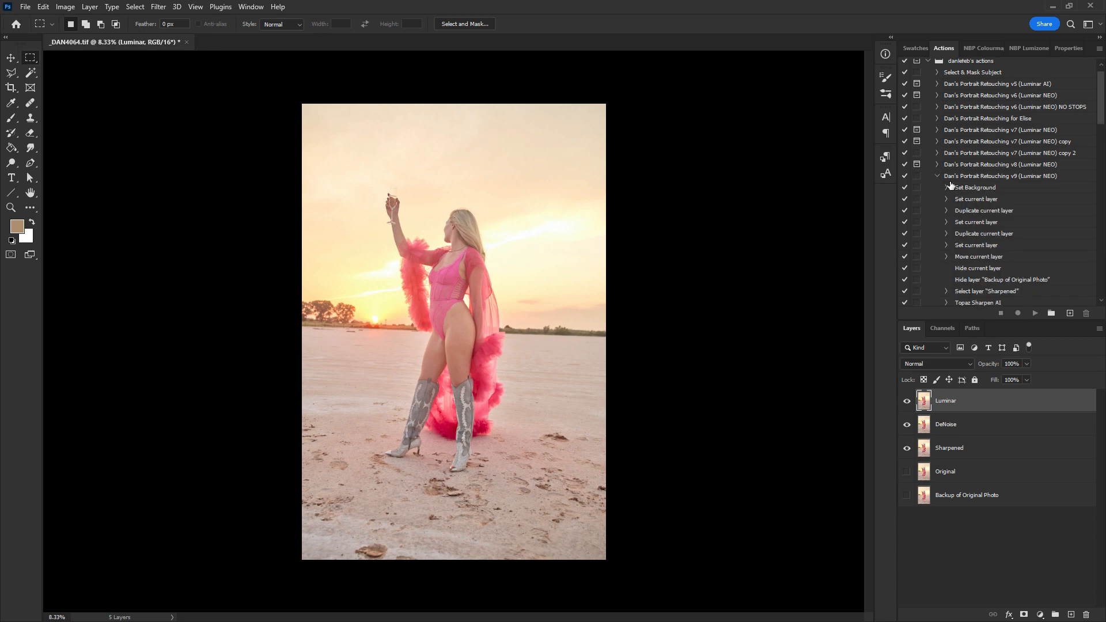
left_click_drag(1098, 126, 1101, 135)
scroll(1101, 136, "down", 3)
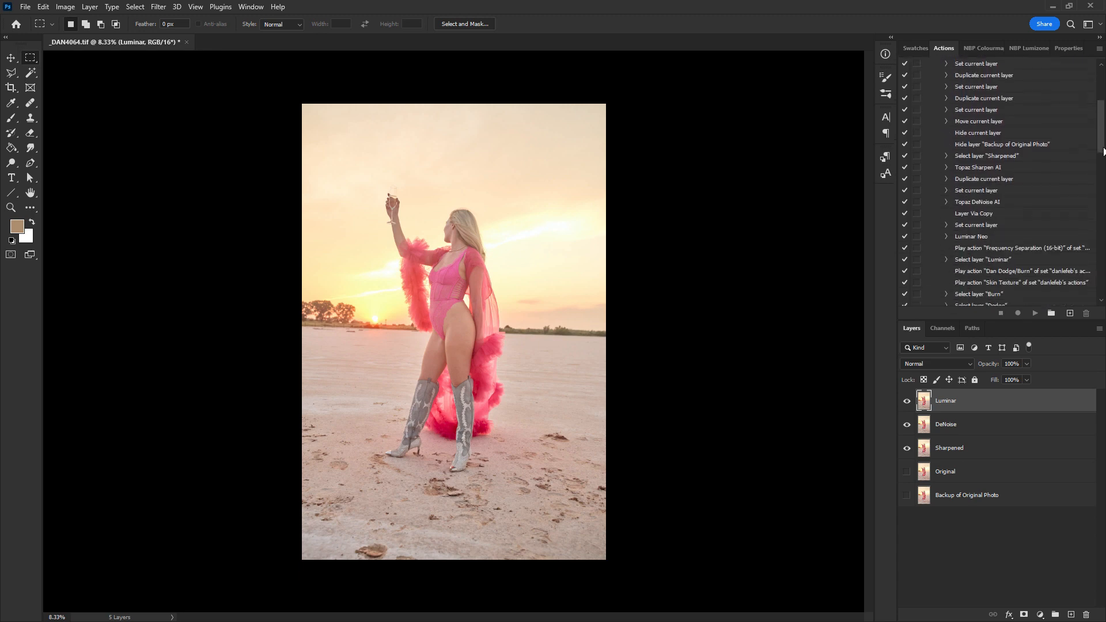
left_click(987, 231)
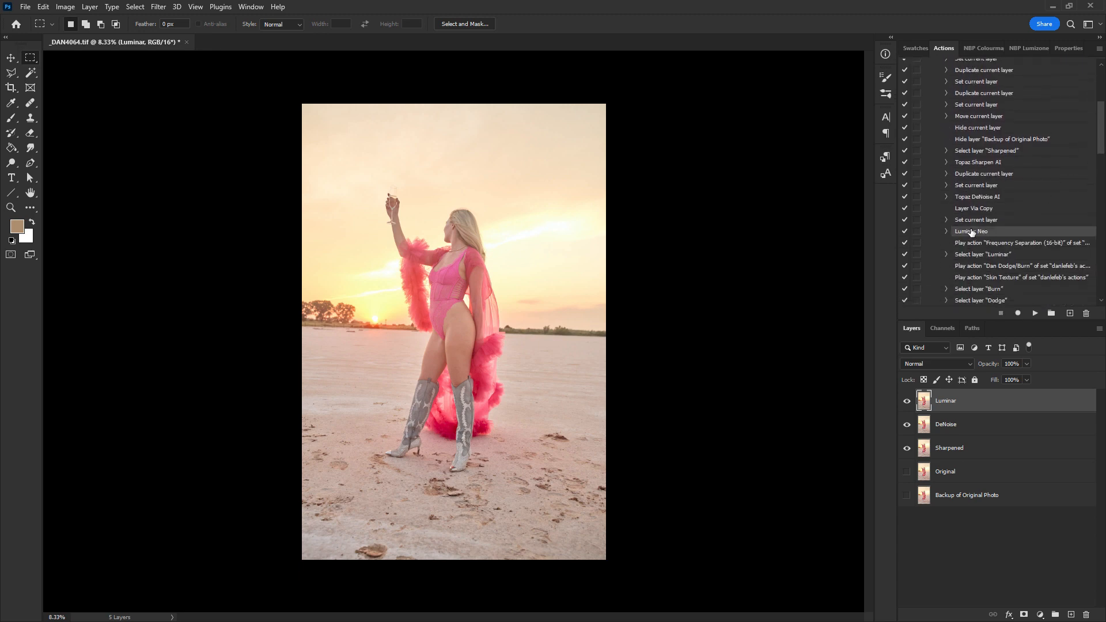
left_click(947, 221)
left_click(947, 222)
left_click_drag(974, 237, 1088, 313)
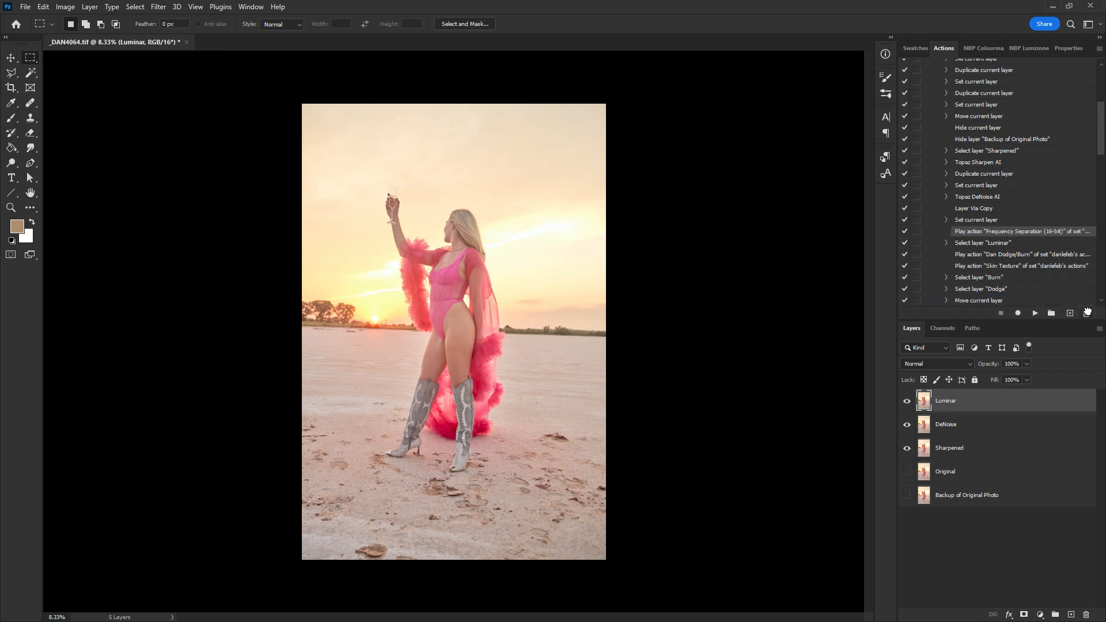
Examine the details of the Set current layer step before Frequency Separation, and collapse the v9 action.
left_click(948, 221)
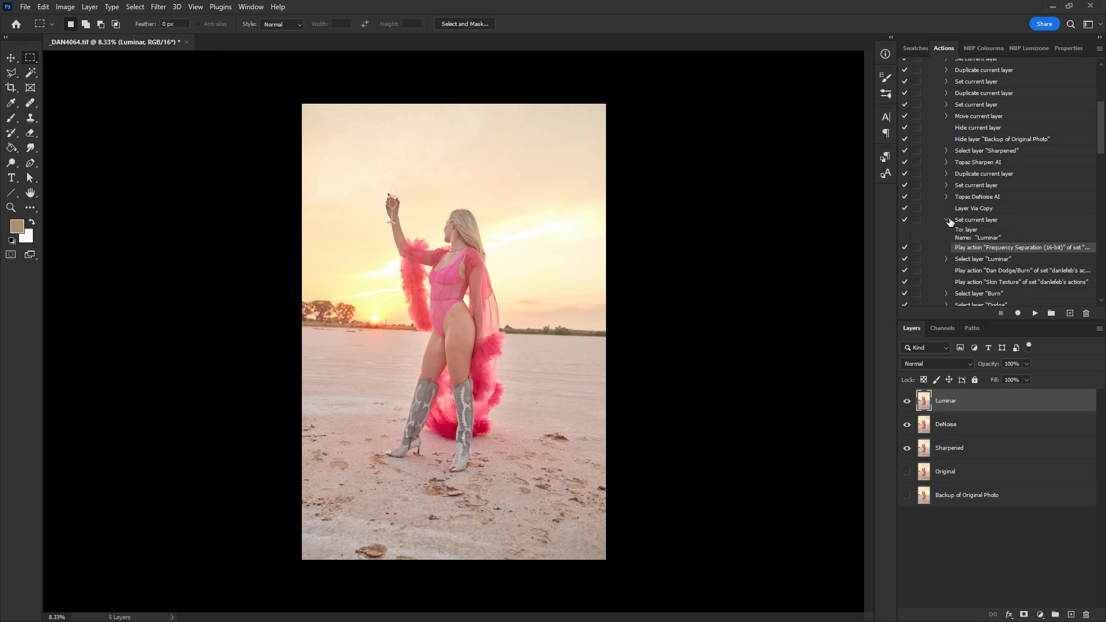
left_click(947, 221)
left_click(978, 222)
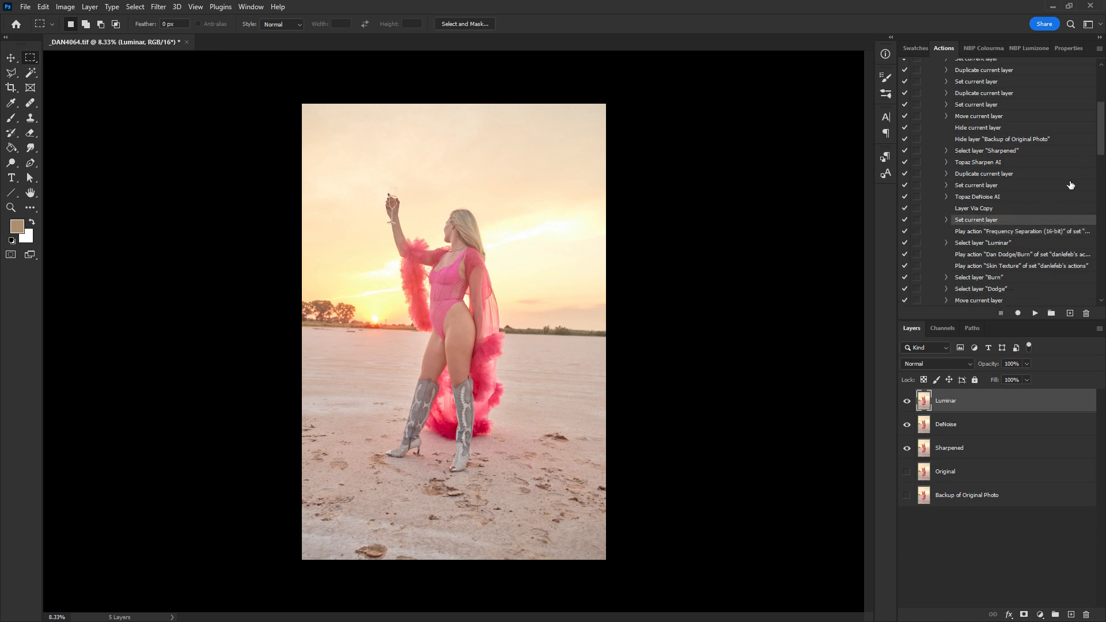
left_click_drag(1102, 129, 1085, 102)
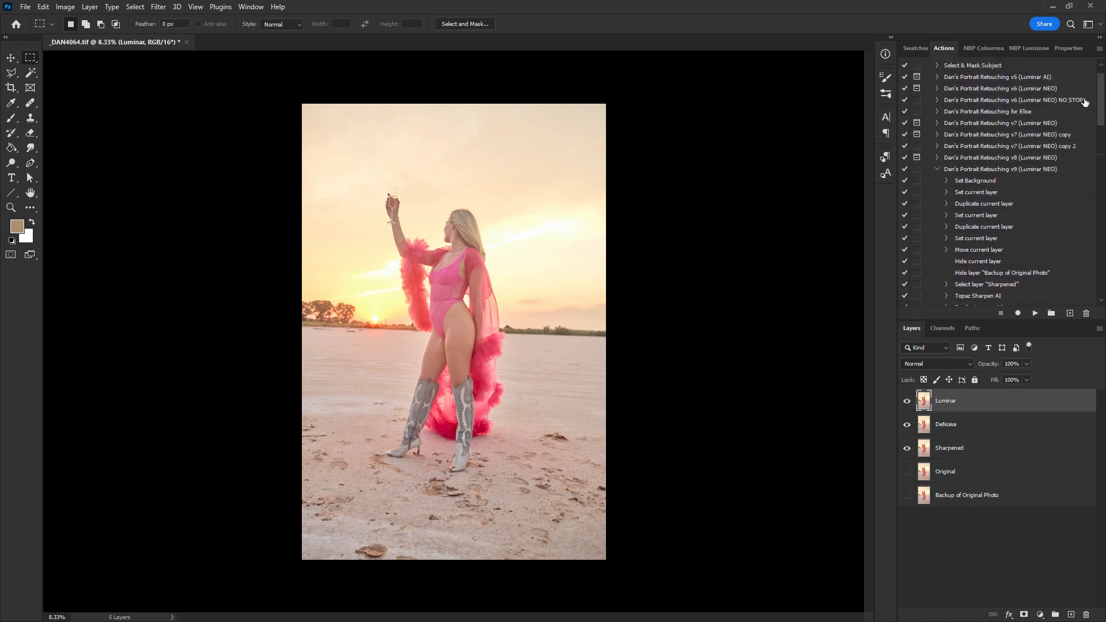
left_click(938, 169)
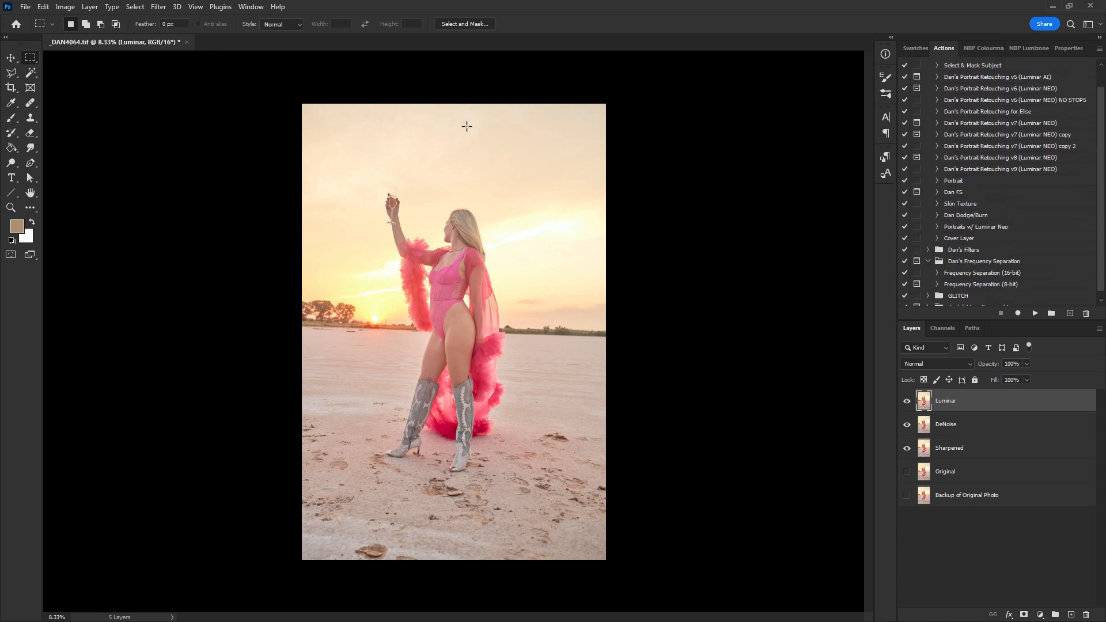
Create a droplet from the Portrait Retouching v9 action, overwriting the preset portrait droplet in X:\Utilities\Templates, with no destination.
left_click(187, 42)
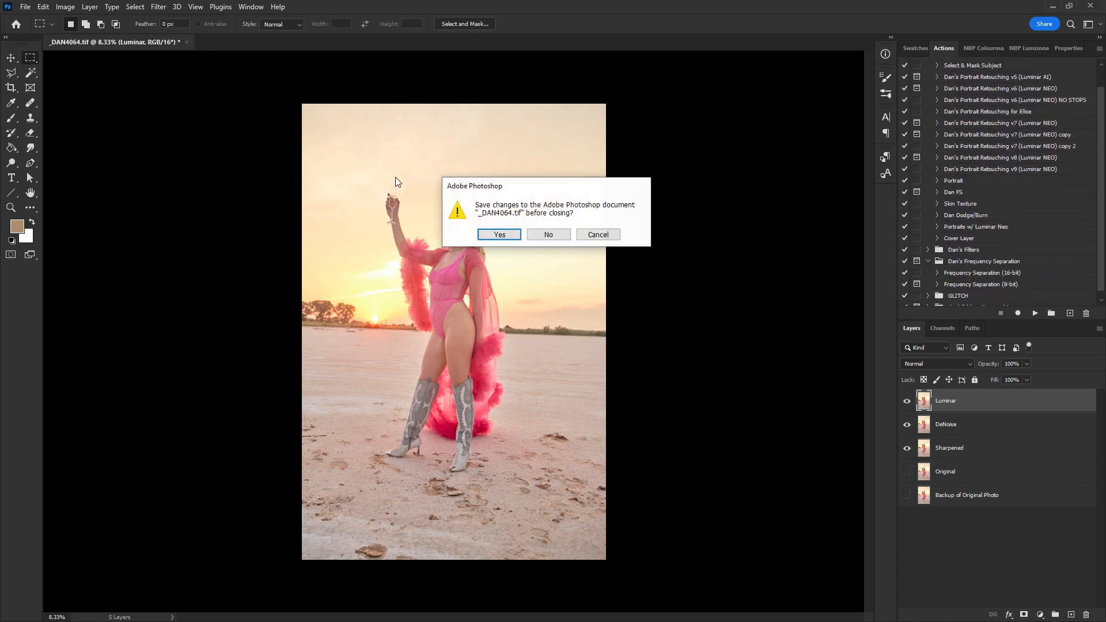
left_click(599, 235)
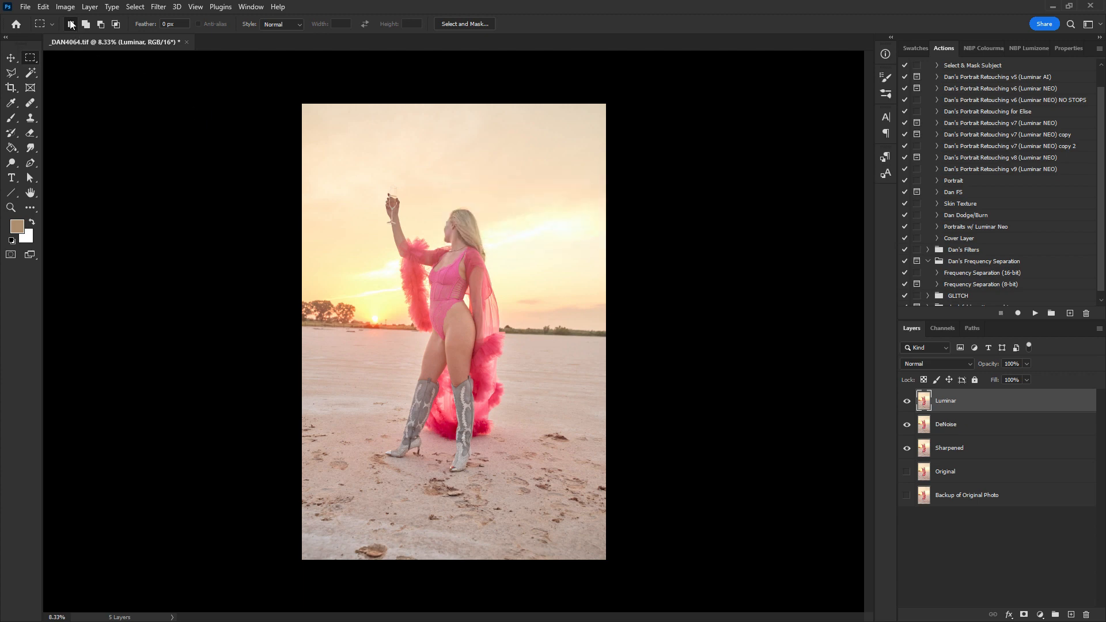
left_click(25, 7)
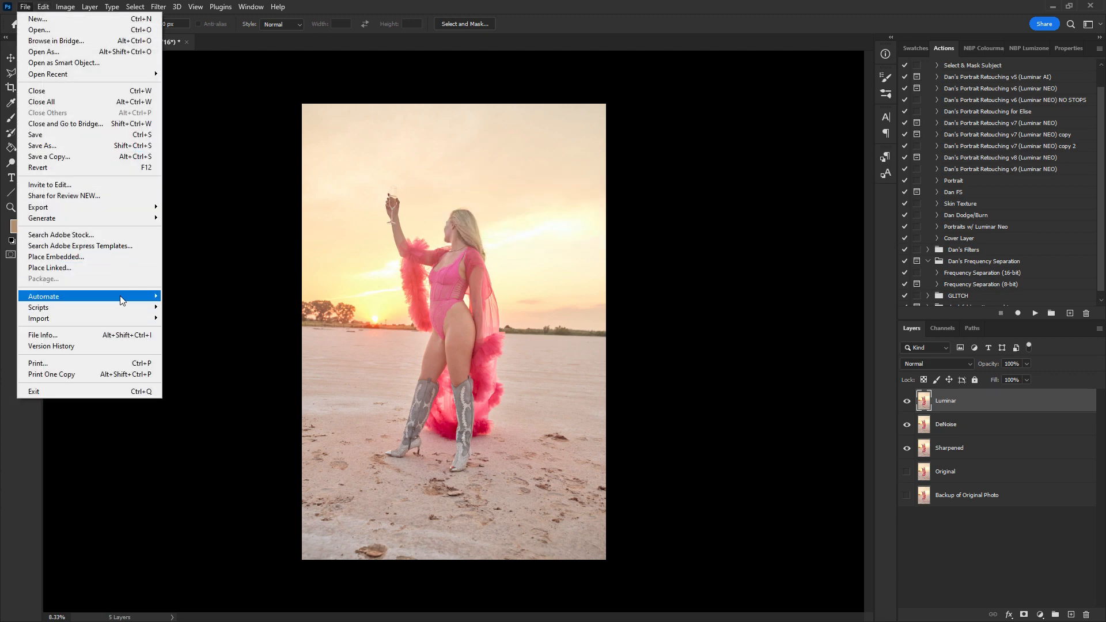
mouse_move(121, 297)
left_click(219, 318)
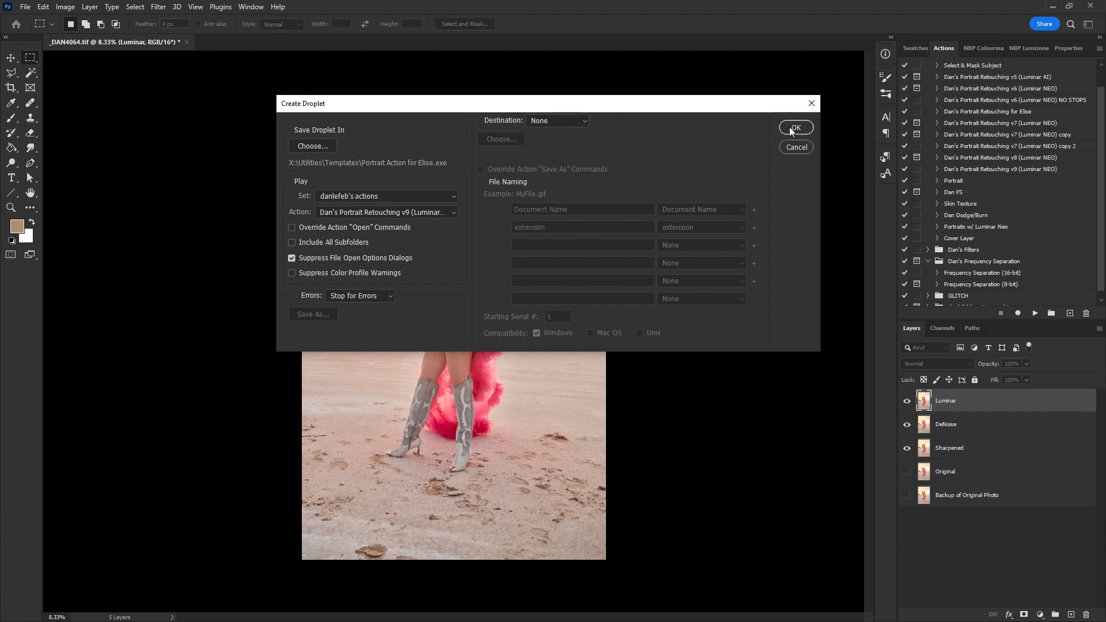
key("Return")
left_click(544, 238)
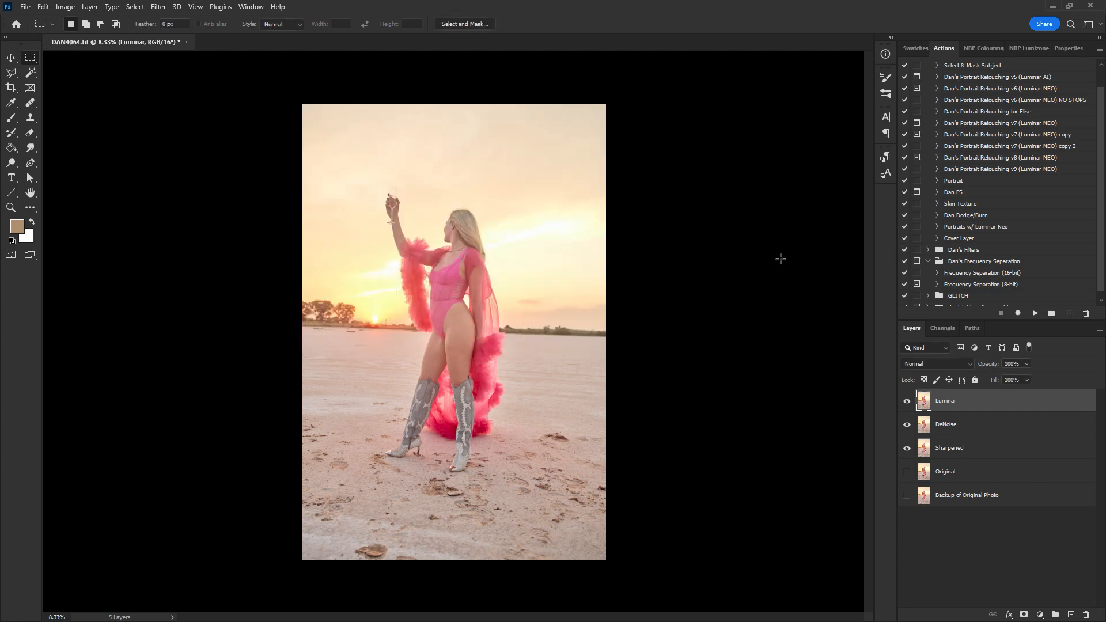
Rename the Portrait Retouching v9 action so that its suffix reads "(REMOVED Luminar NEO)".
double_click(1046, 170)
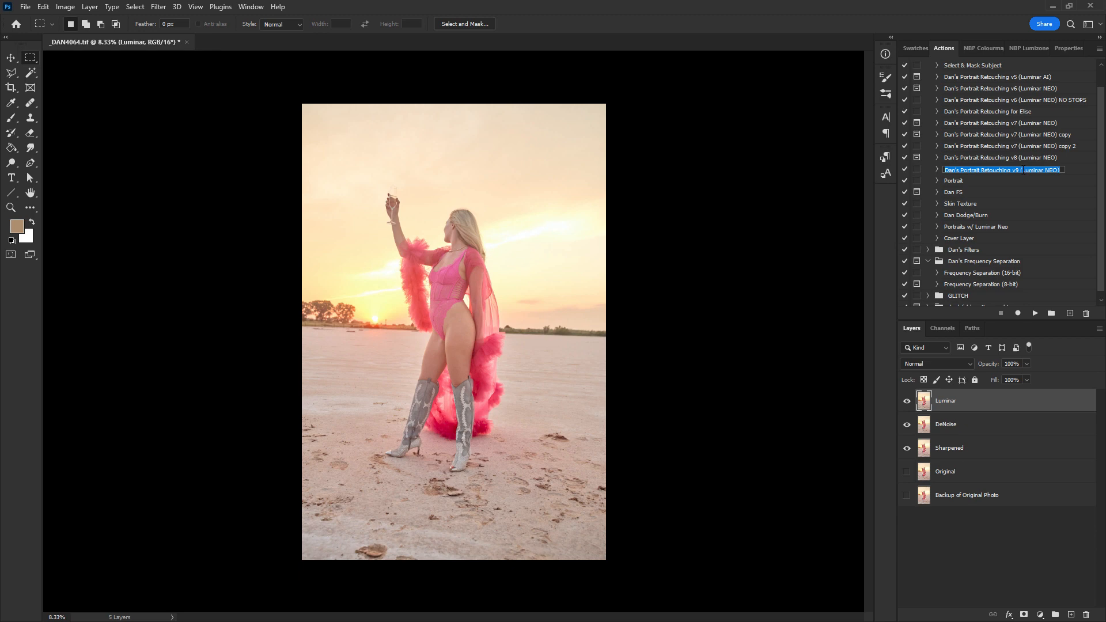
left_click(1025, 170)
type("REMOVED")
key("Return")
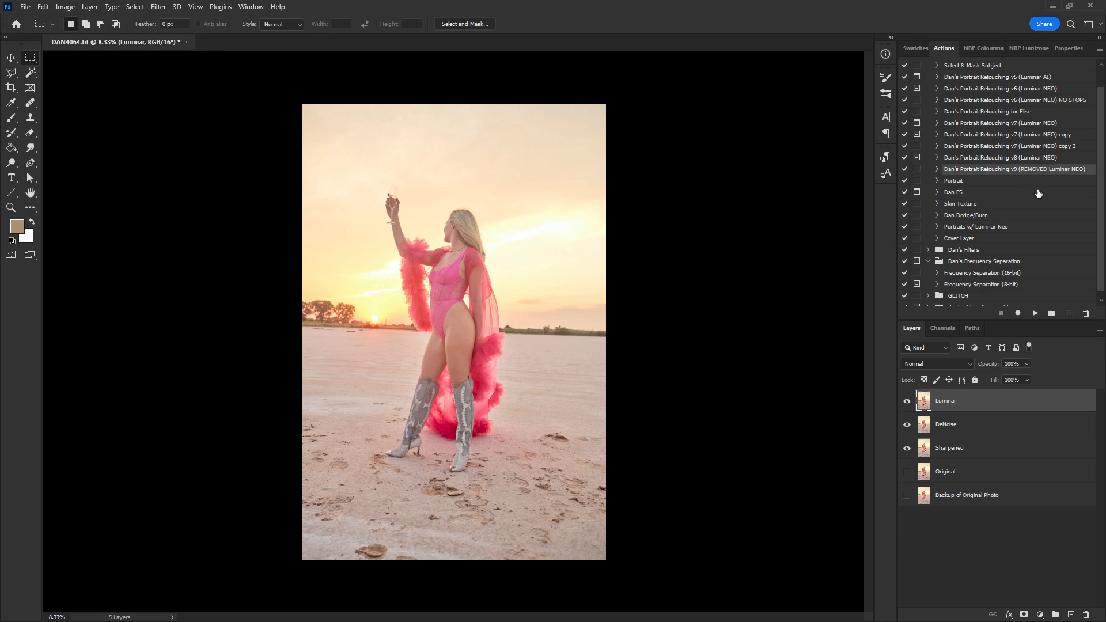
Close _DAN4064.tif without saving and quit Photoshop, moving Task Manager out of the way.
left_click(186, 42)
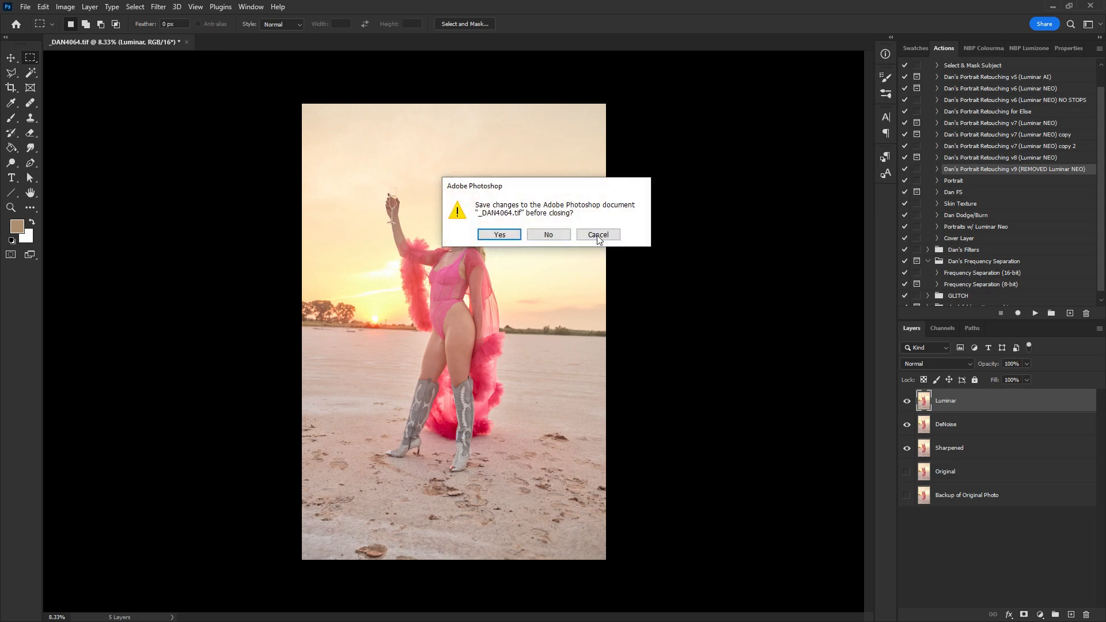
left_click(548, 234)
left_click(1091, 6)
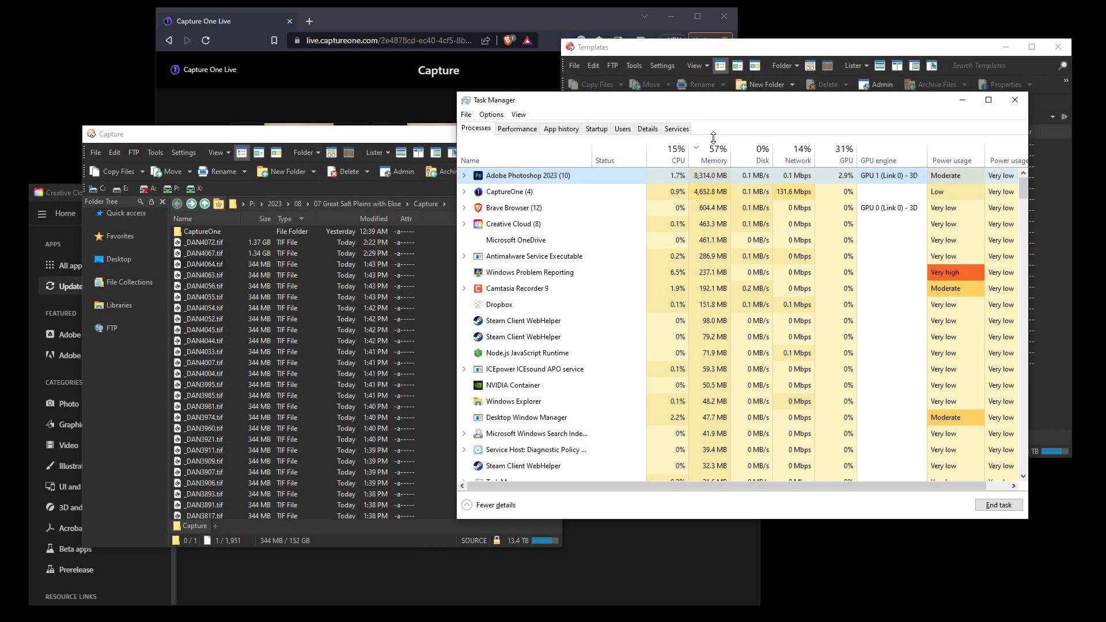
left_click_drag(748, 103, 1105, 149)
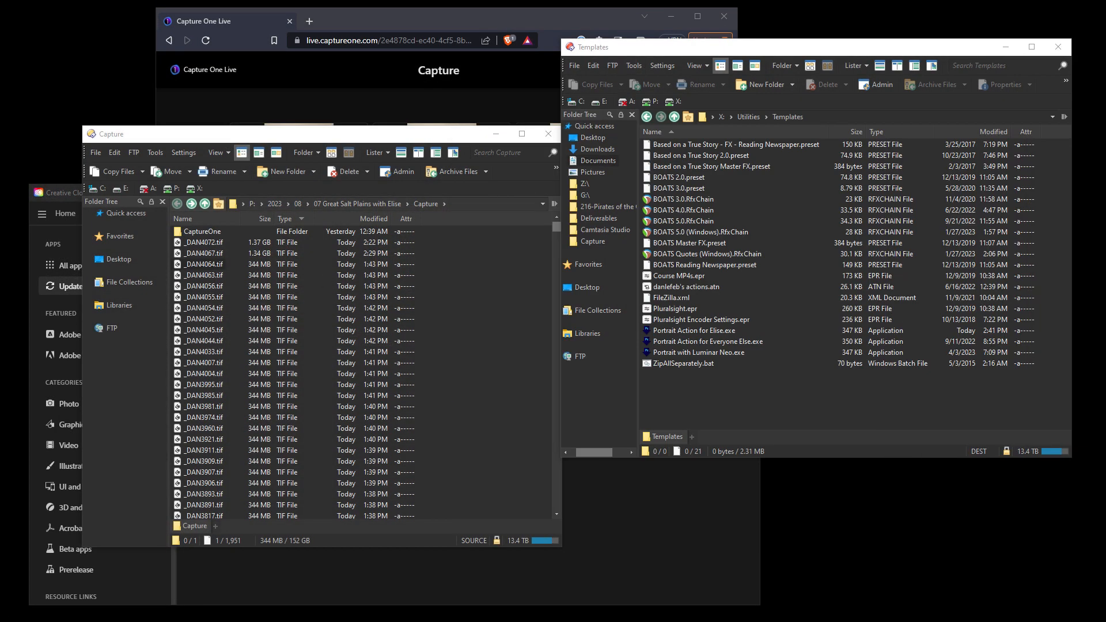
Process _DAN4064.tif from the Capture folder with the updated portrait droplet and bring its TIFF saving progress into view.
left_click(205, 265)
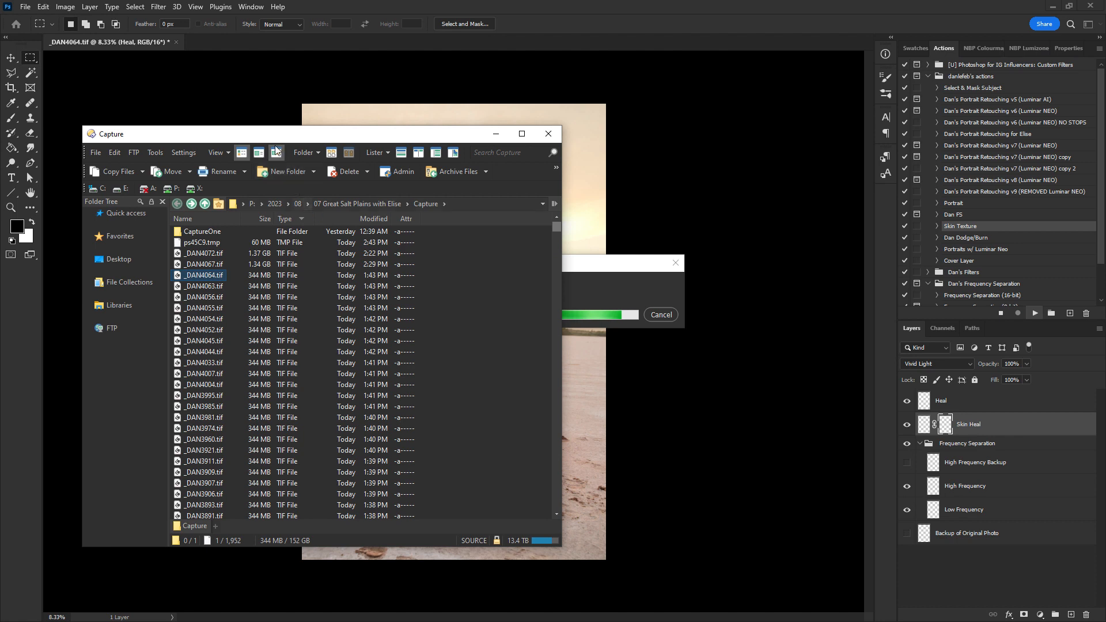
left_click_drag(288, 139, 328, 145)
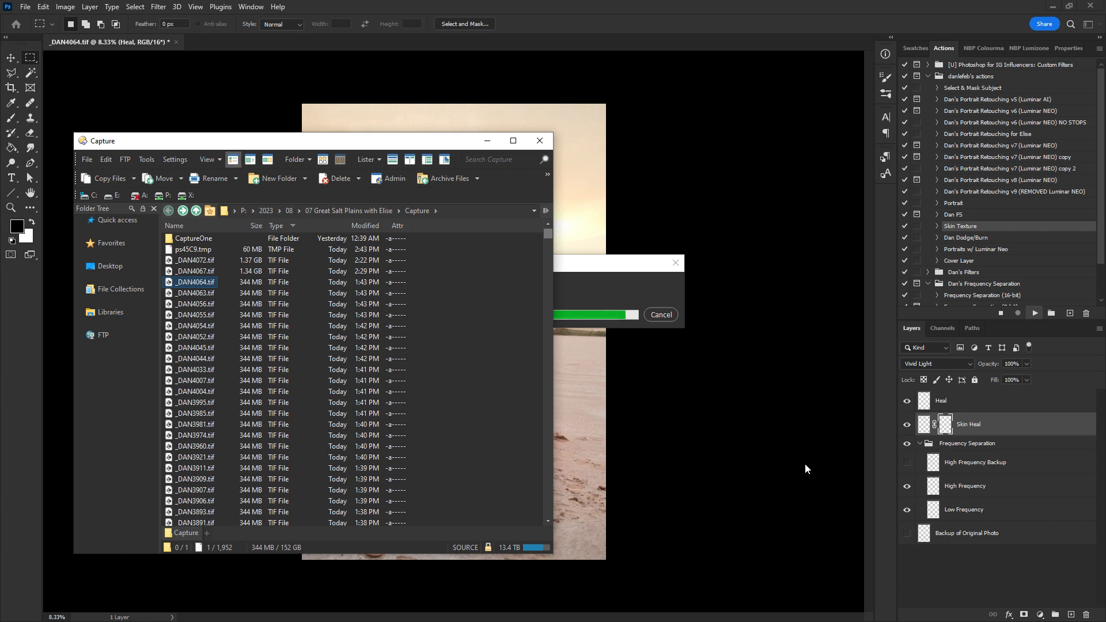
left_click(634, 269)
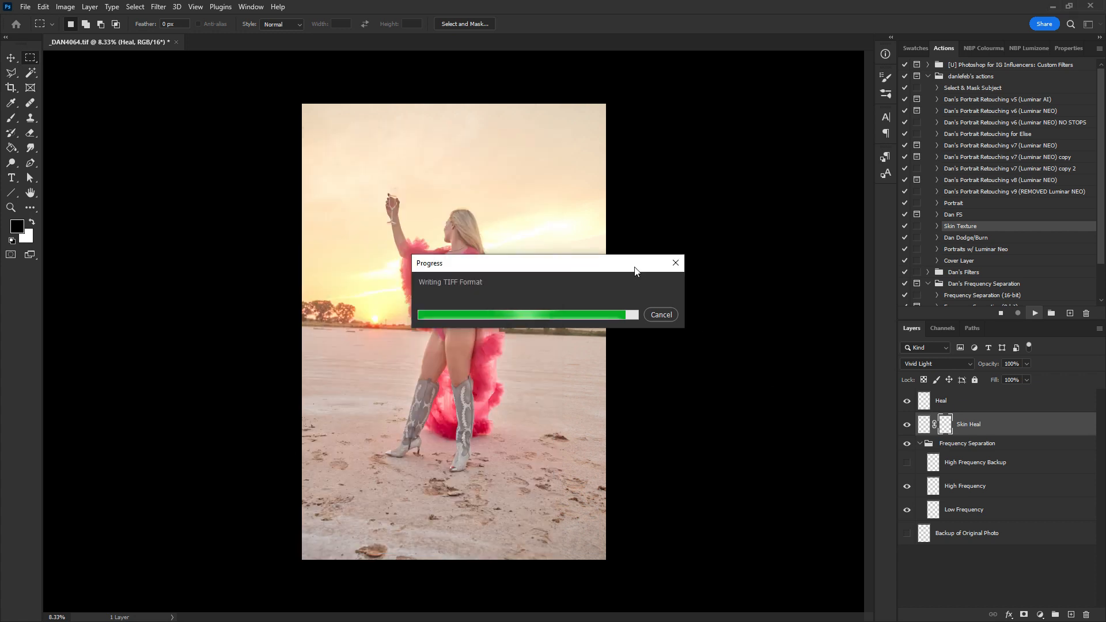
left_click_drag(645, 269, 662, 274)
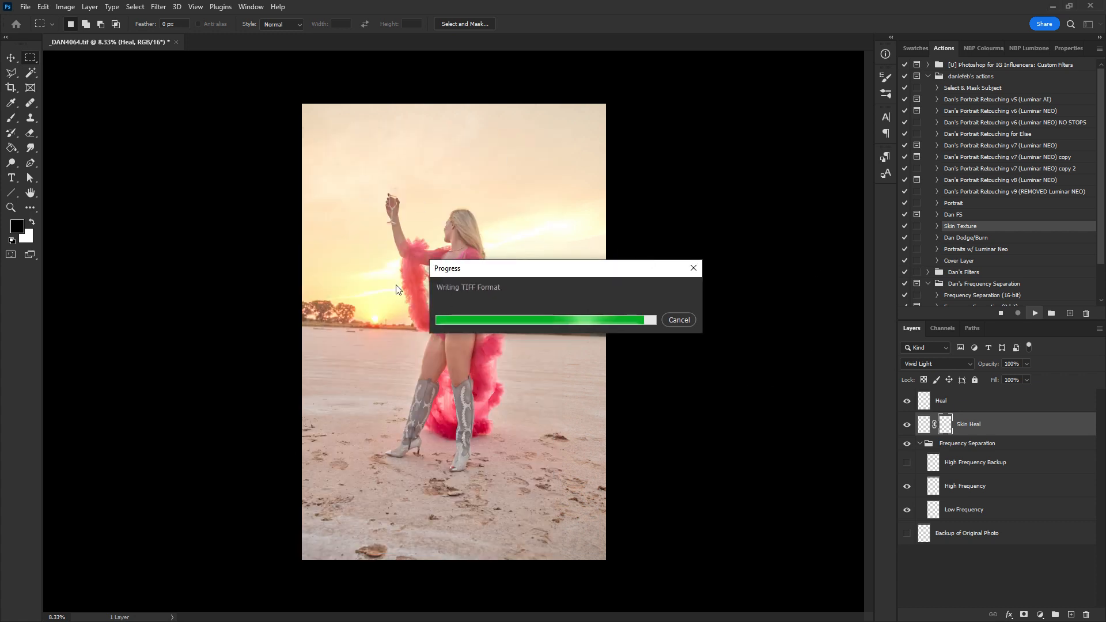